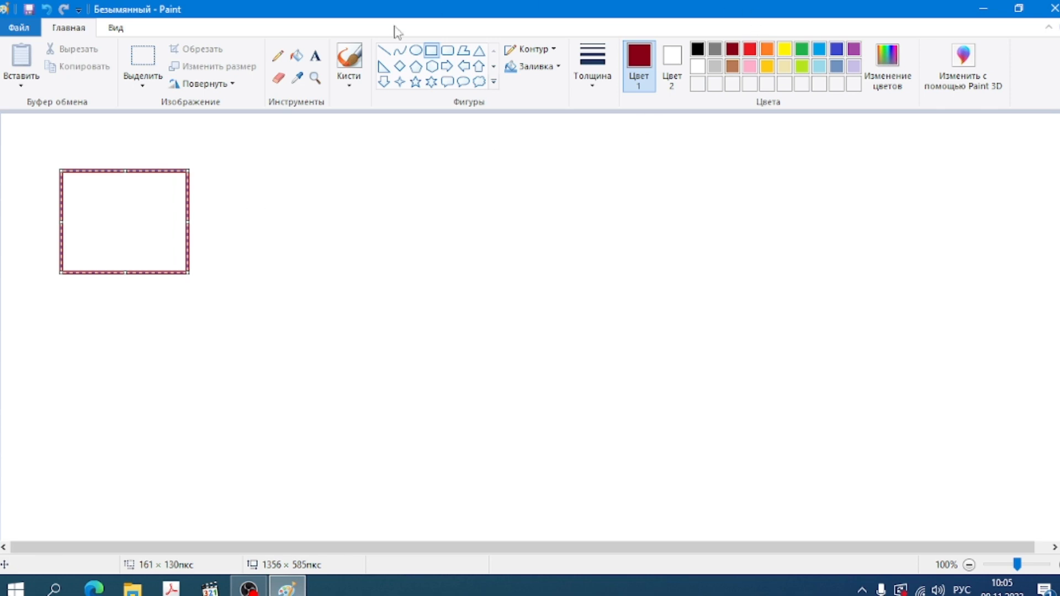
- Draw a triangle about 197 × 185 px beside the rectangle, with a watercolour (Акварель) outline at the thickest line width
click(479, 50)
drag(247, 167, 403, 313)
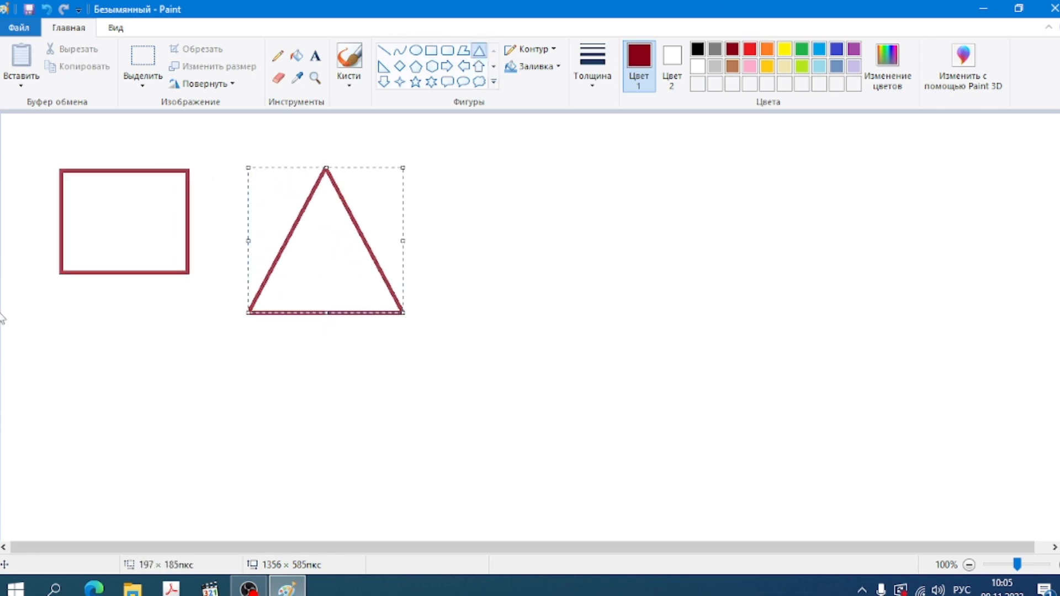
click(553, 49)
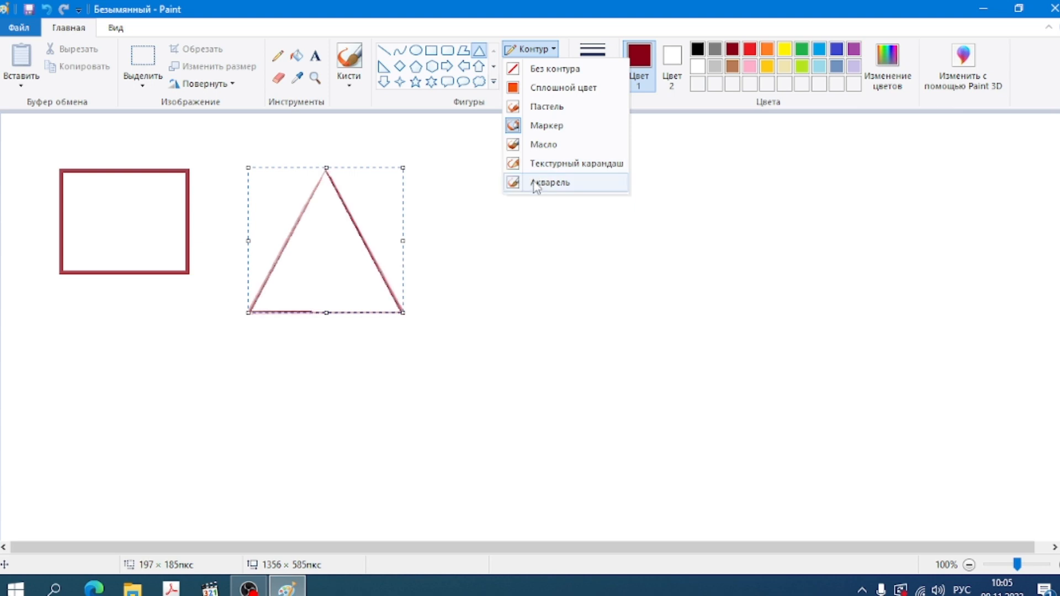
click(535, 184)
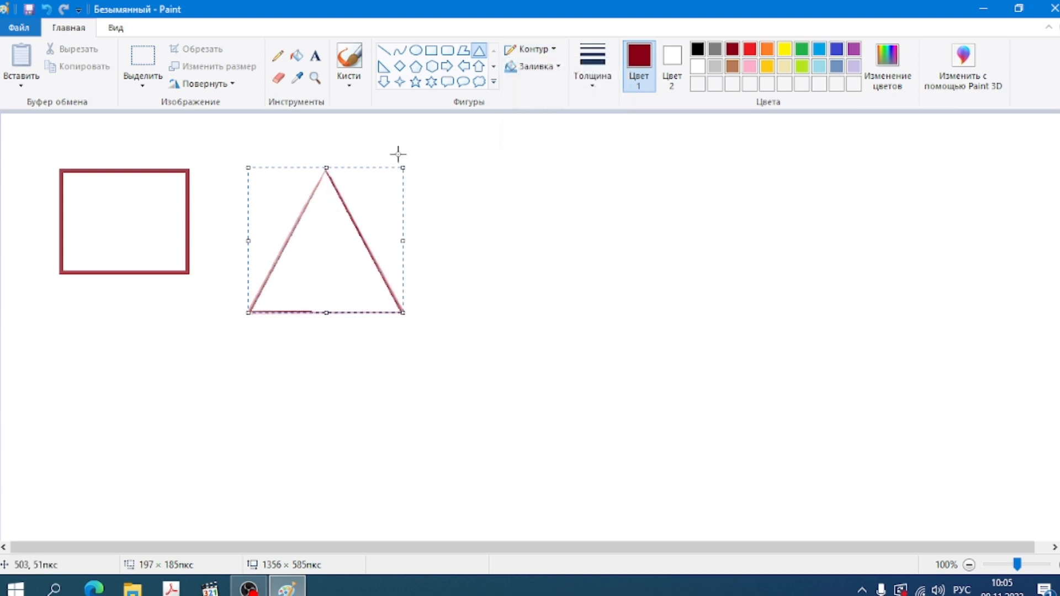
click(609, 83)
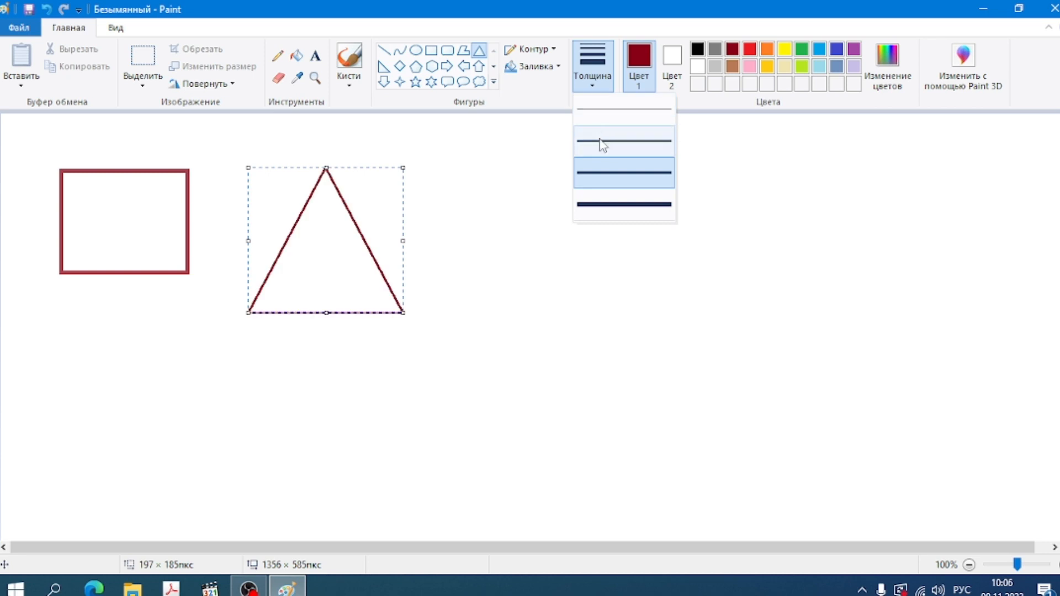
click(608, 213)
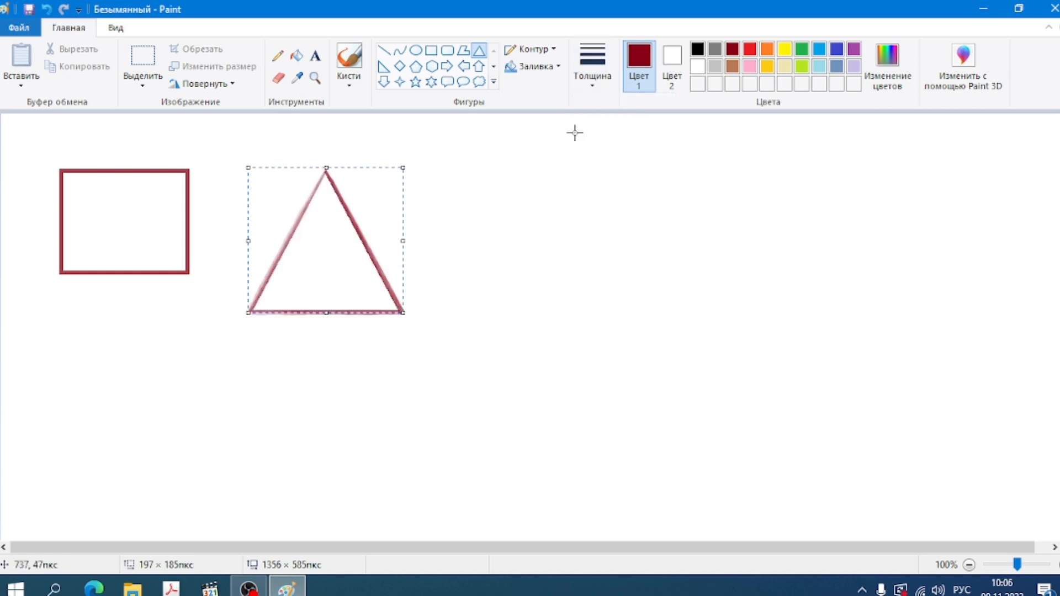
- Give the triangle an oil (Масло) shape fill and flood its interior with yellow
click(549, 66)
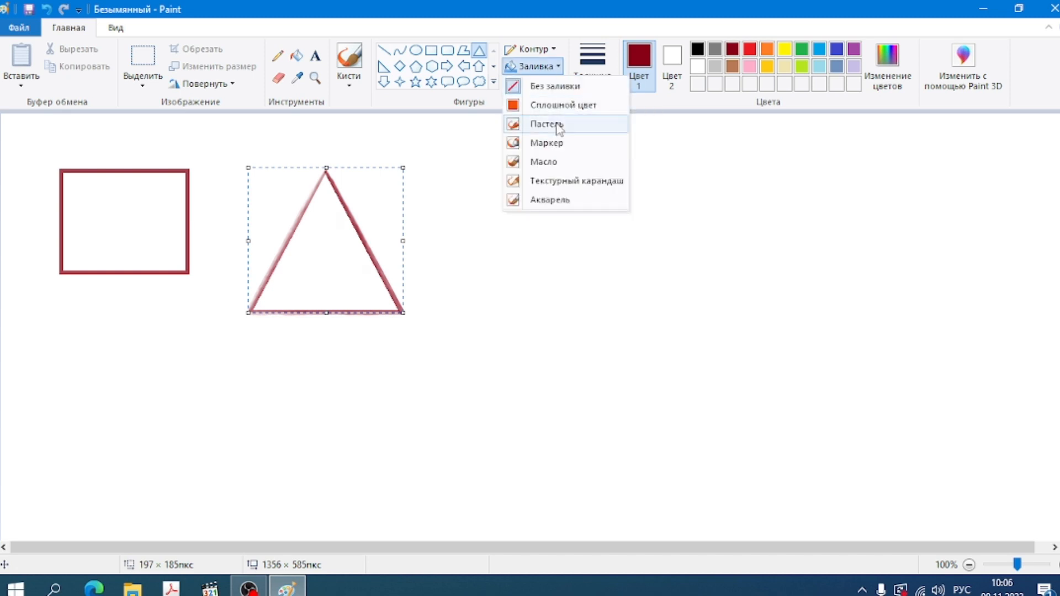
click(552, 161)
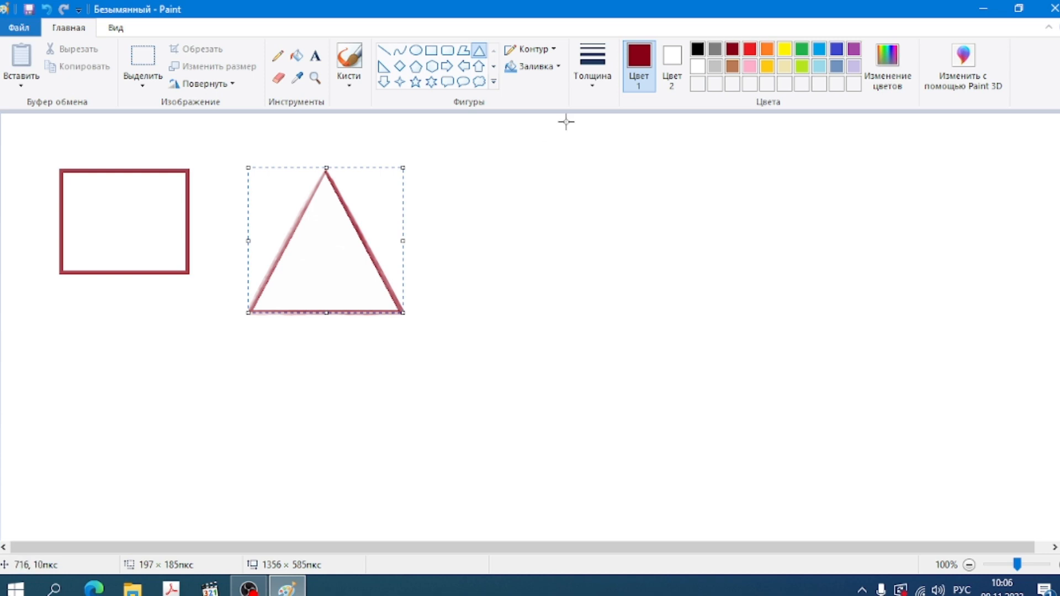
click(295, 56)
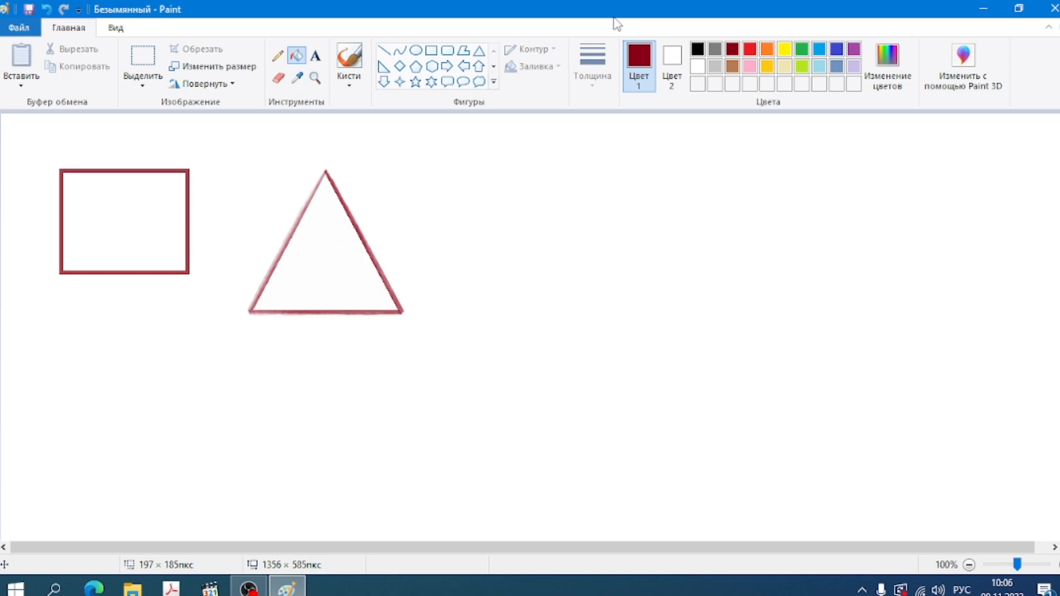
click(784, 50)
click(318, 252)
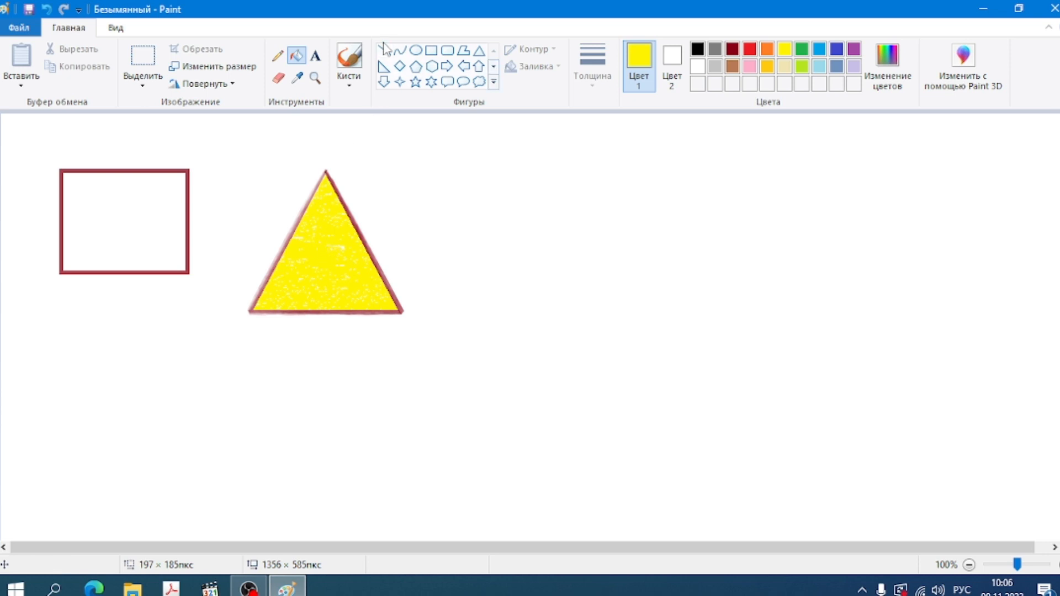
- Select the yellow triangle and place two copies of it, one beside the original and one farther across and lower
click(138, 55)
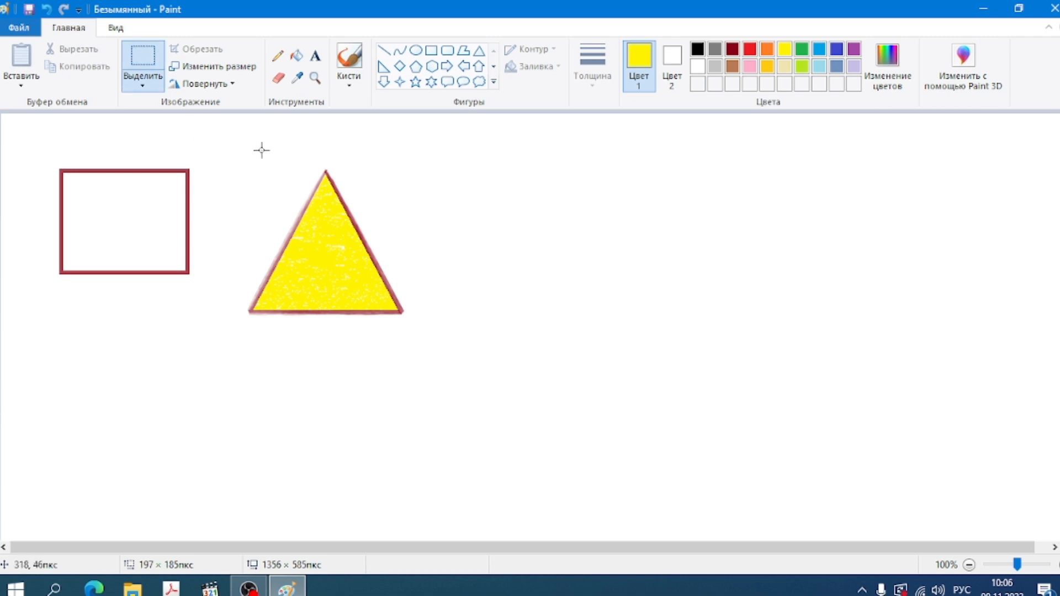
drag(238, 154, 418, 336)
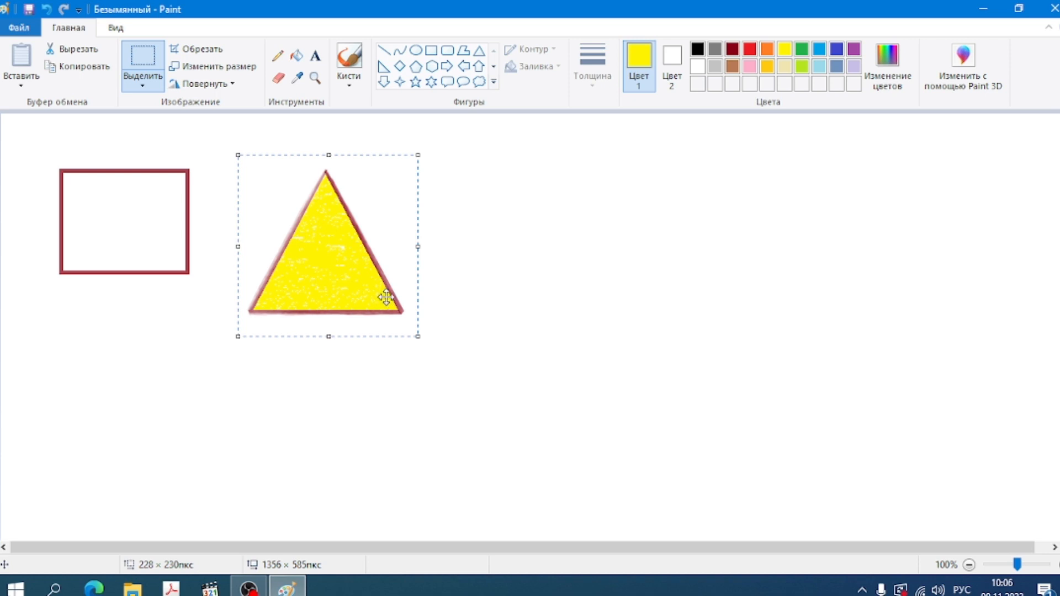
drag(386, 298, 787, 282)
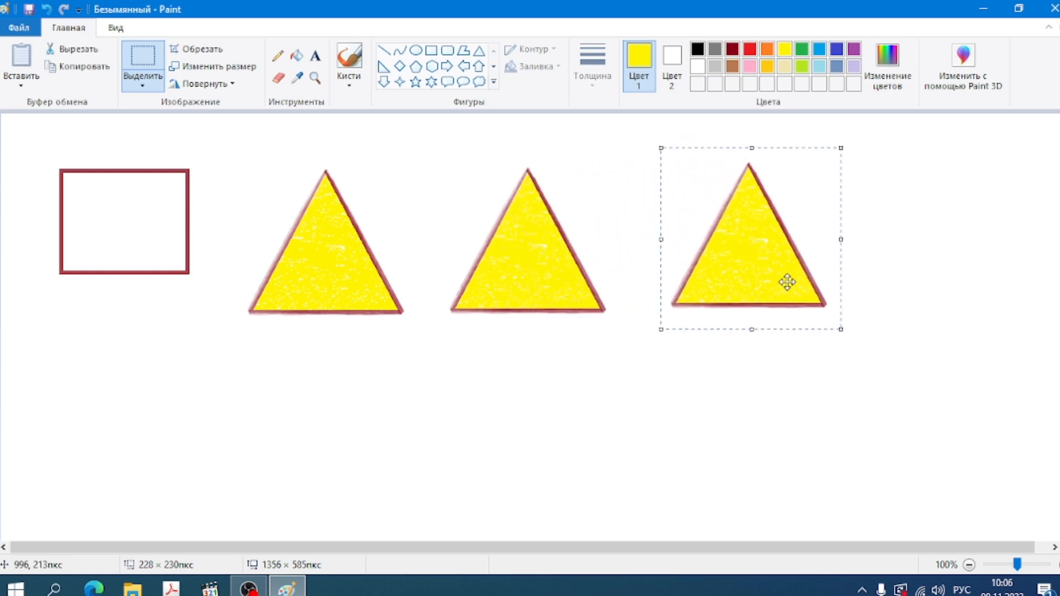
drag(782, 282, 853, 397)
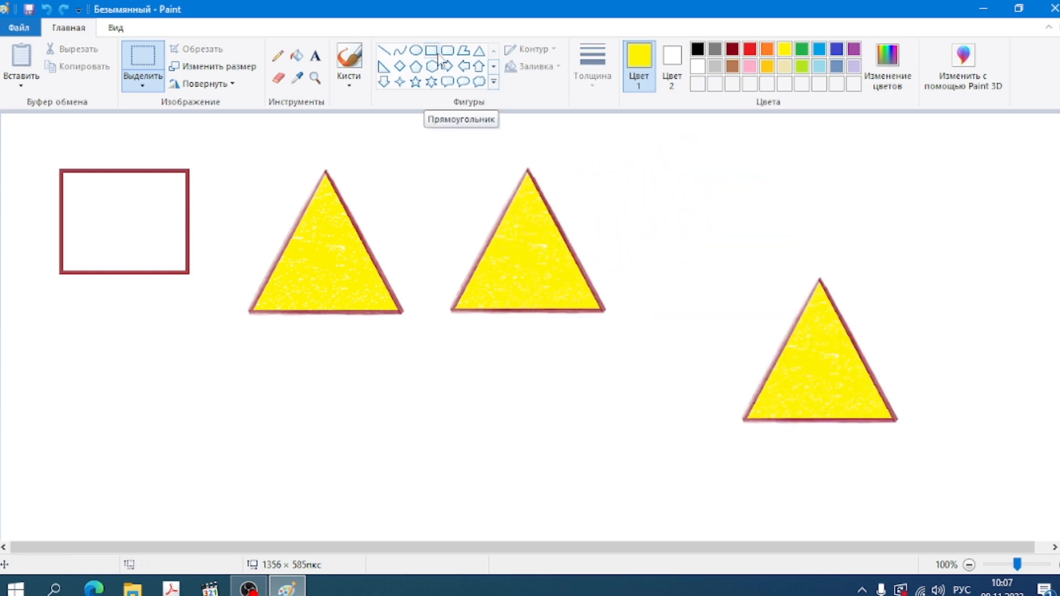
- Draw a small green rectangle below the large outlined one, narrow it to about 64 × 76 px and flood it with green
click(435, 57)
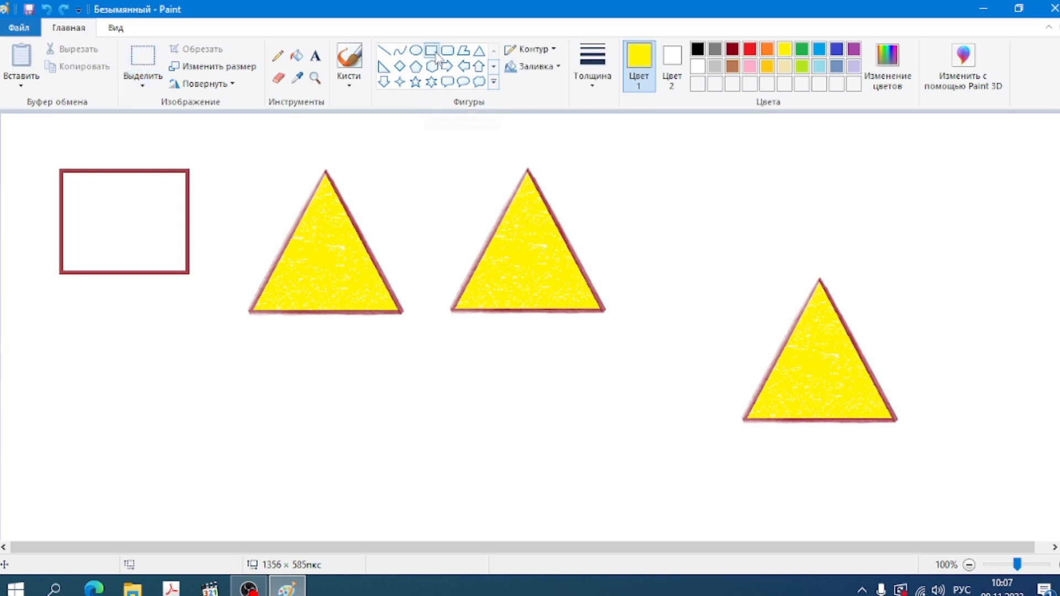
drag(23, 390, 85, 450)
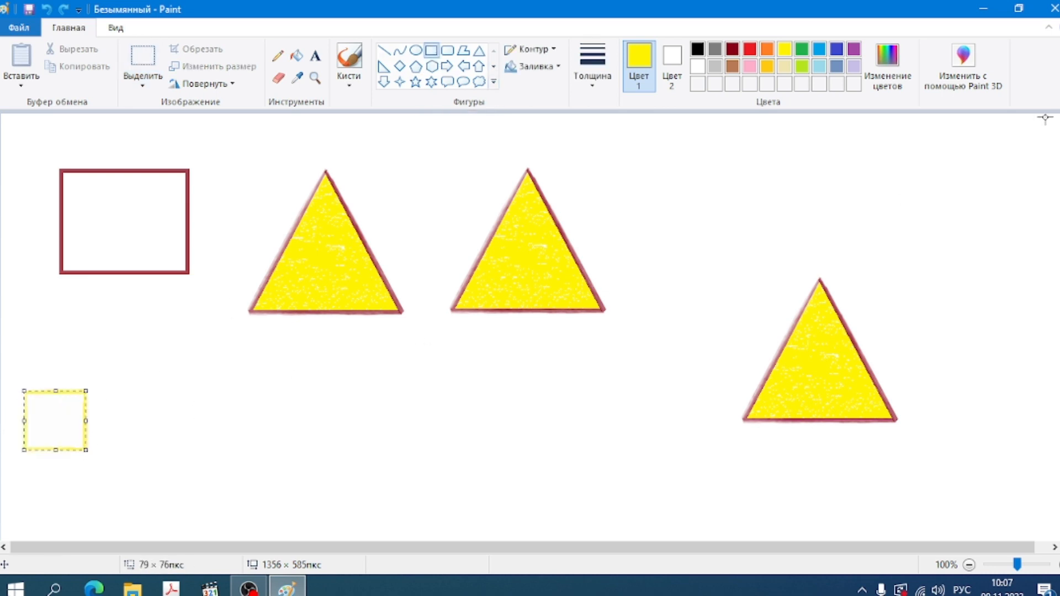
click(801, 49)
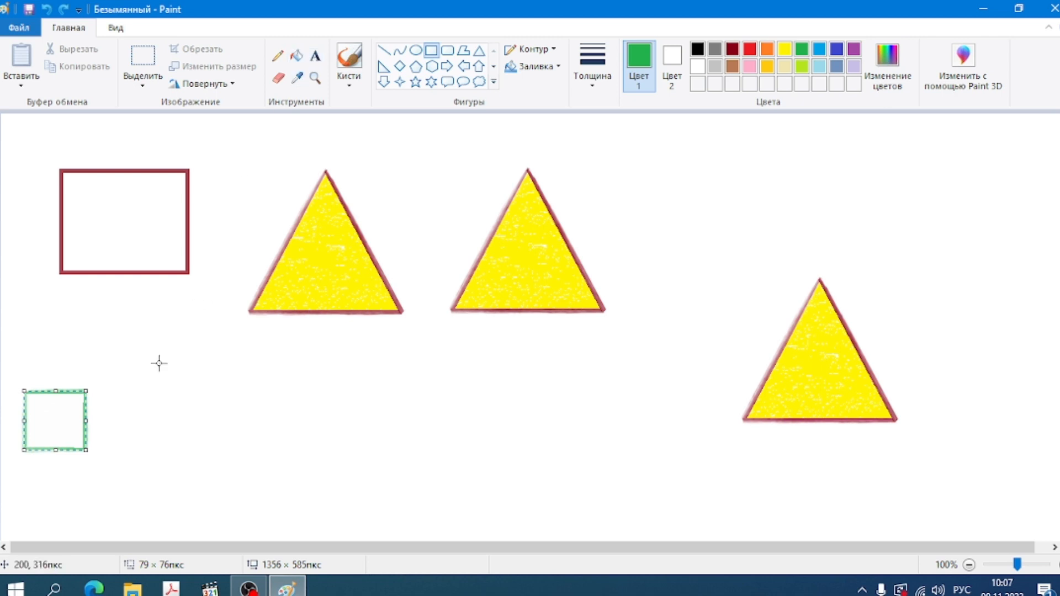
drag(86, 421, 74, 421)
click(296, 55)
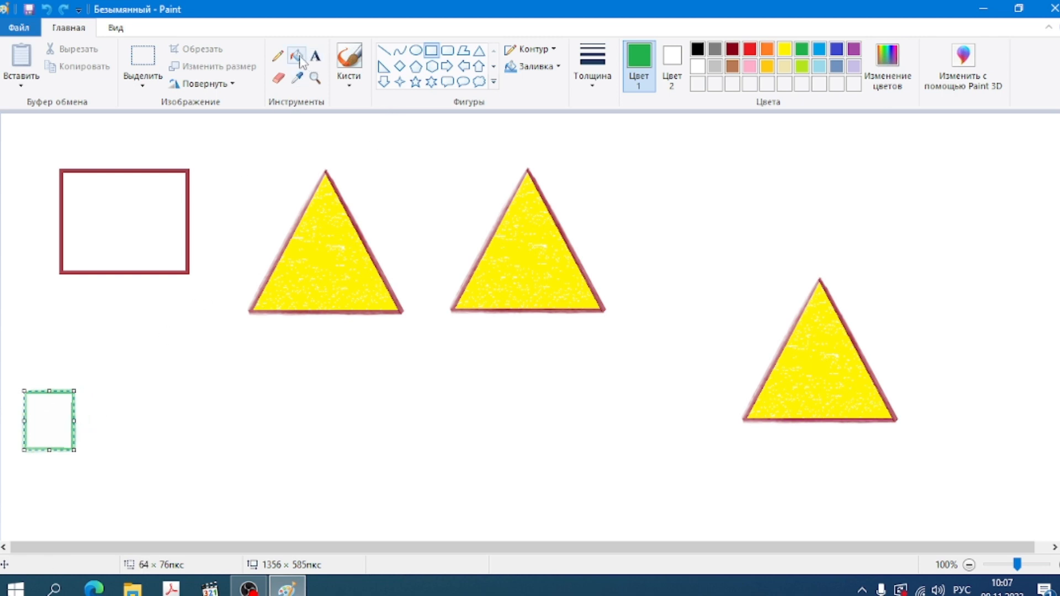
click(55, 407)
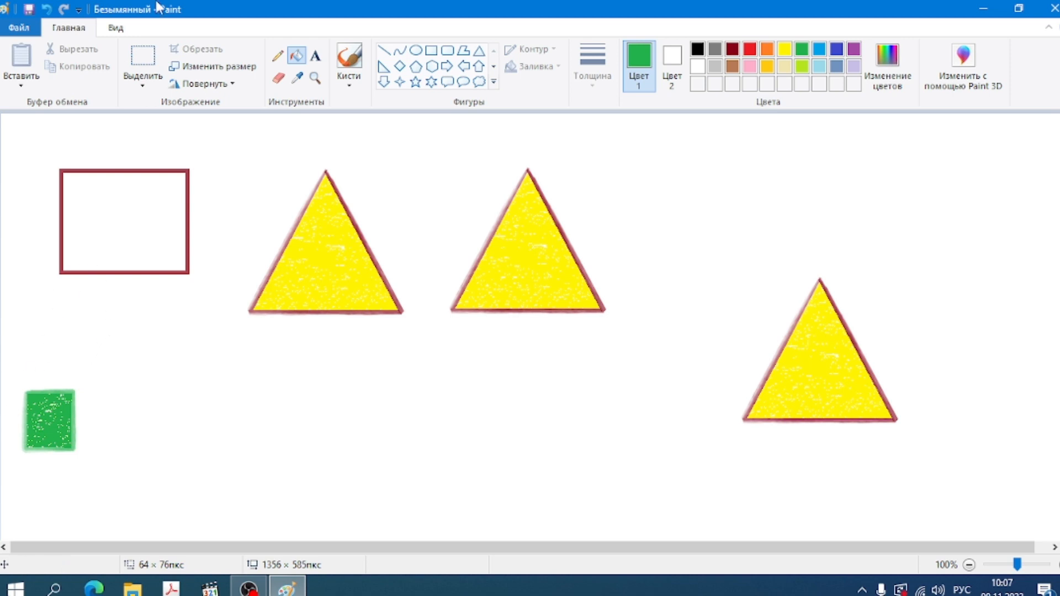
- Select the drawn shapes and clear them from the canvas
click(144, 59)
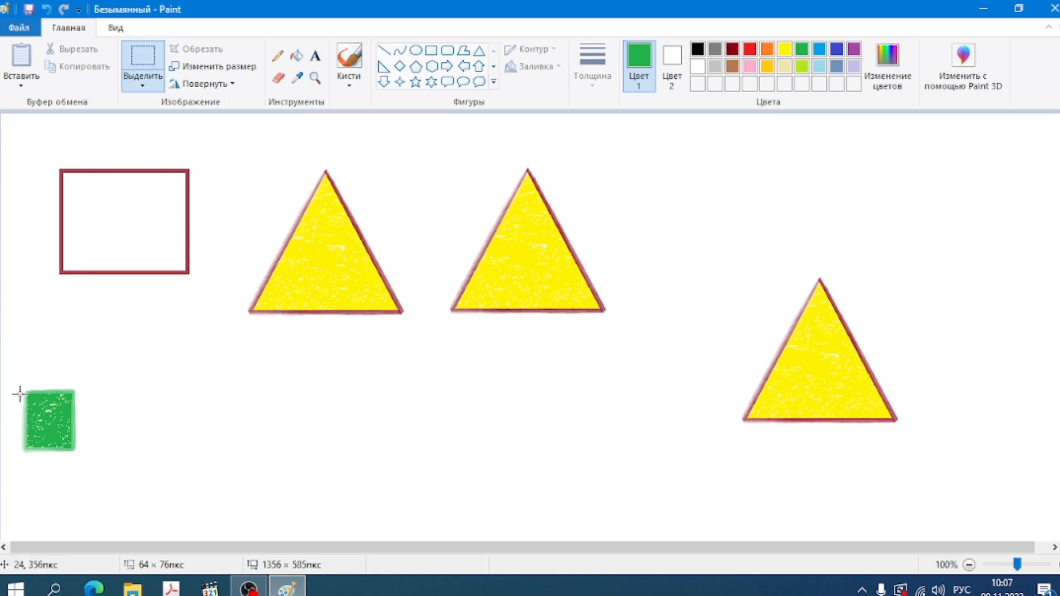
mouse_move(23, 390)
mouse_down()
mouse_move(37, 441)
mouse_move(78, 454)
mouse_move(71, 419)
mouse_move(134, 422)
mouse_move(197, 402)
mouse_move(265, 433)
mouse_move(374, 390)
mouse_move(488, 433)
mouse_move(588, 378)
mouse_move(627, 431)
mouse_move(671, 442)
mouse_up()
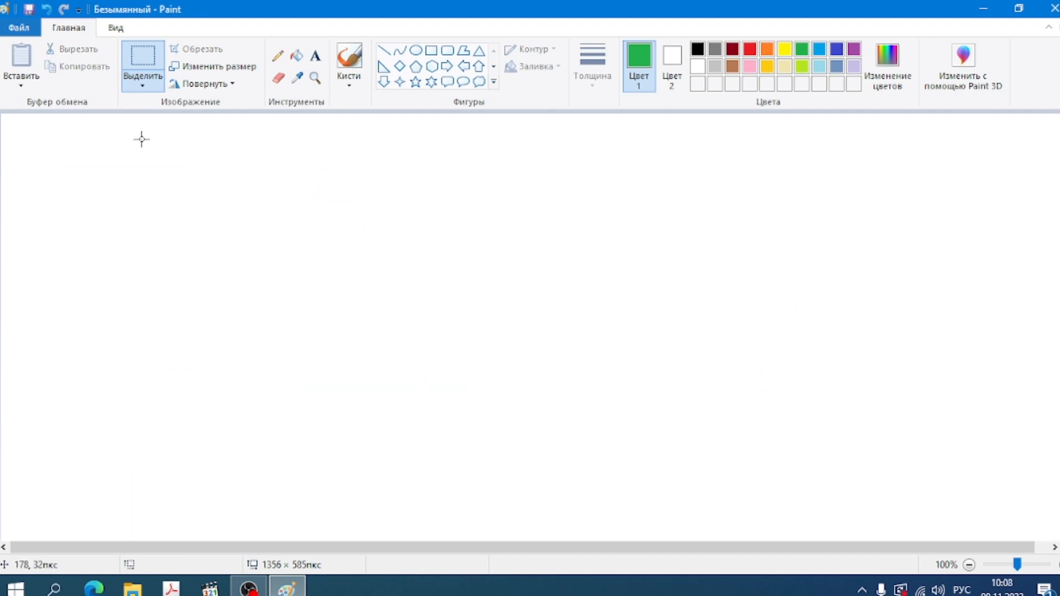
- Insert the image file "қонжық" from the desktop folder (Рабочий стол) onto the blank canvas
click(21, 87)
click(30, 121)
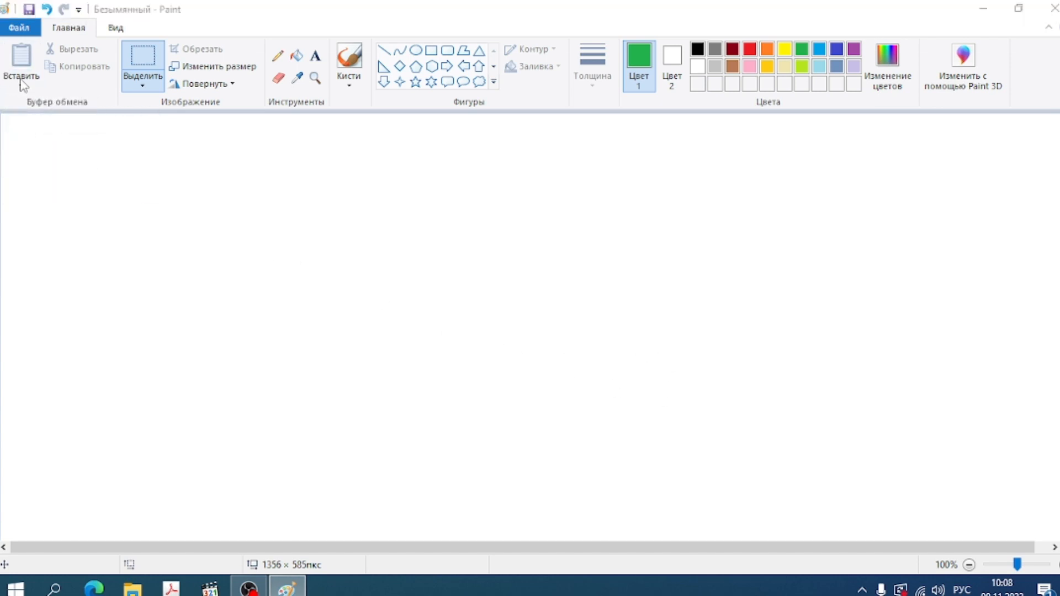
scroll(789, 299, down, 5)
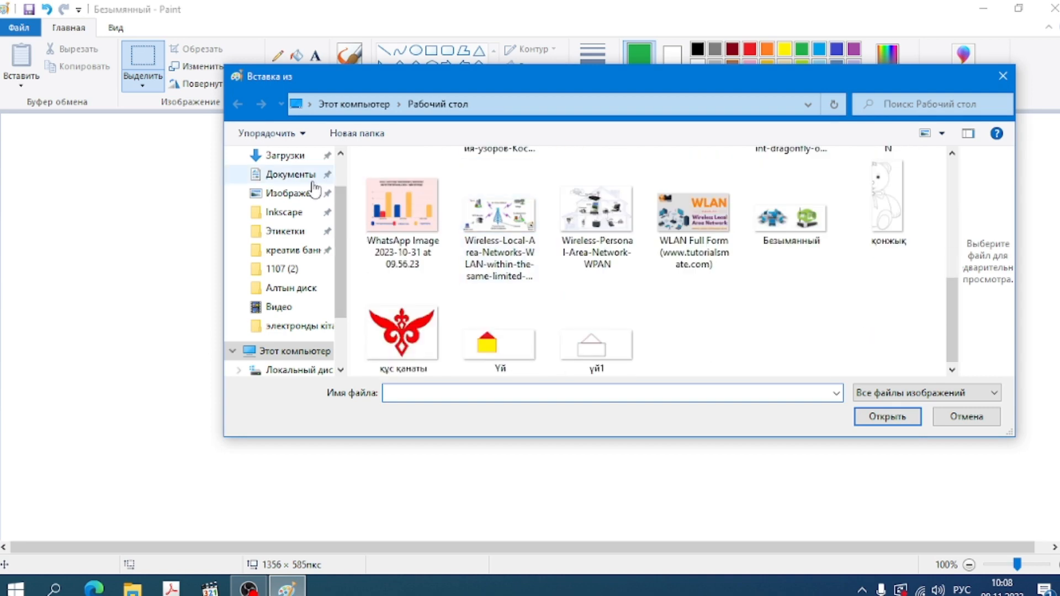
scroll(287, 248, up, 1)
click(293, 188)
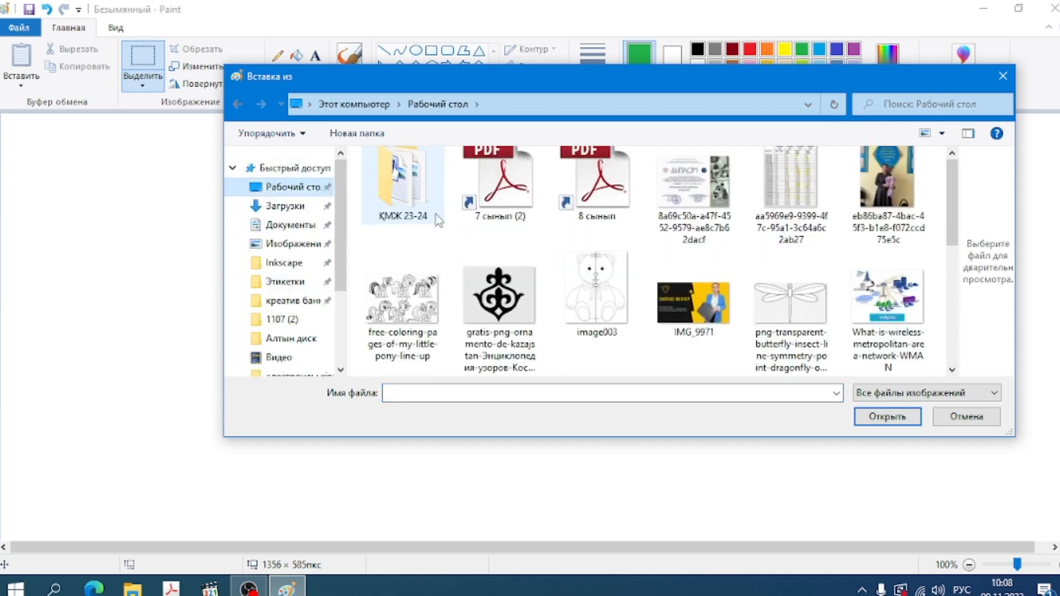
scroll(439, 221, down, 3)
click(886, 267)
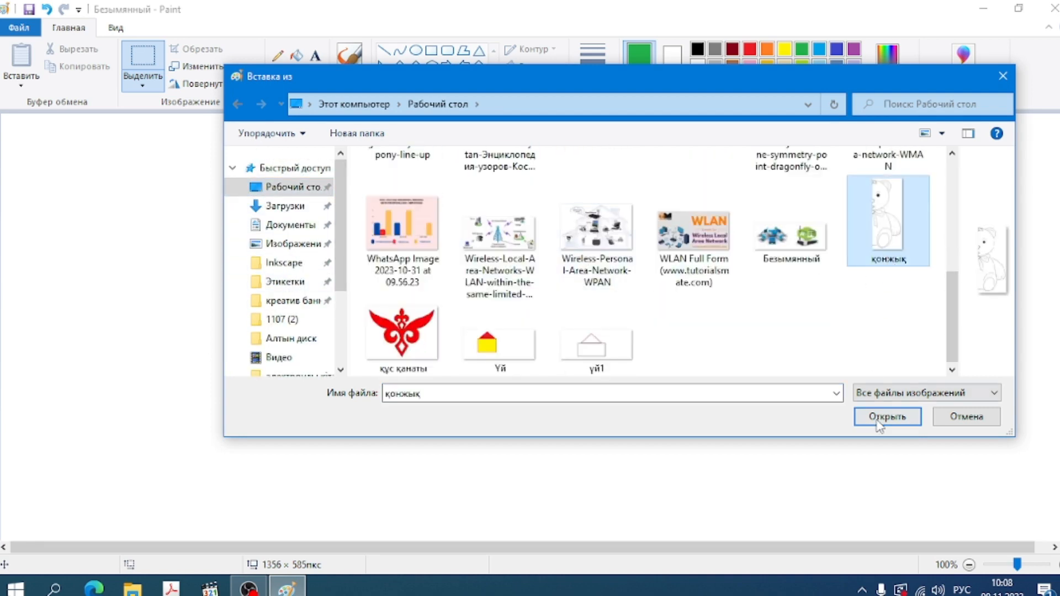
click(879, 420)
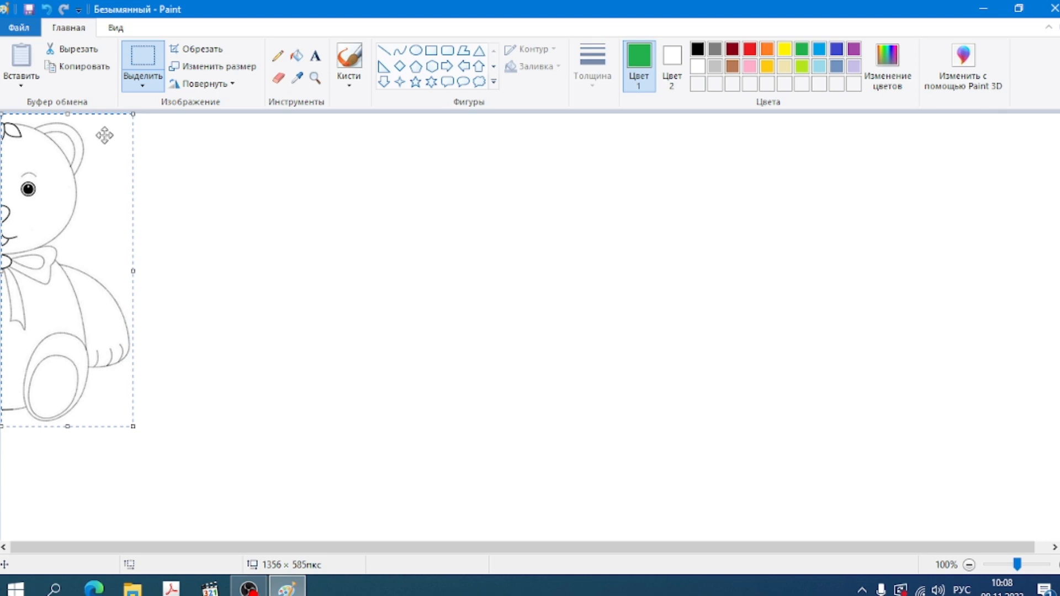
- Copy the half-bear image, move the original toward the middle of the canvas and paste a second half
right_click(97, 129)
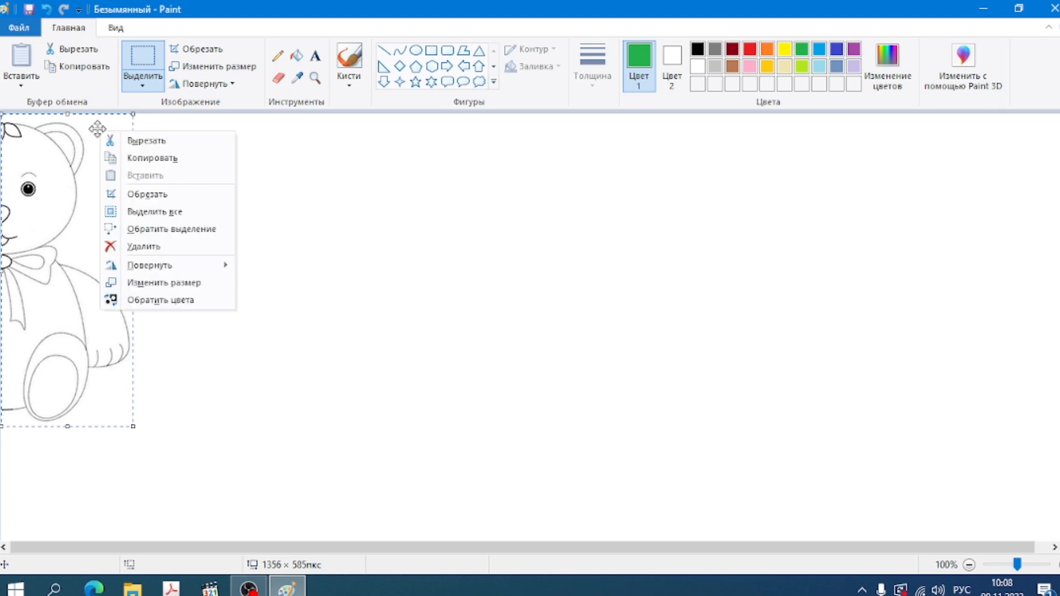
click(142, 158)
drag(90, 180, 368, 207)
right_click(656, 218)
click(692, 263)
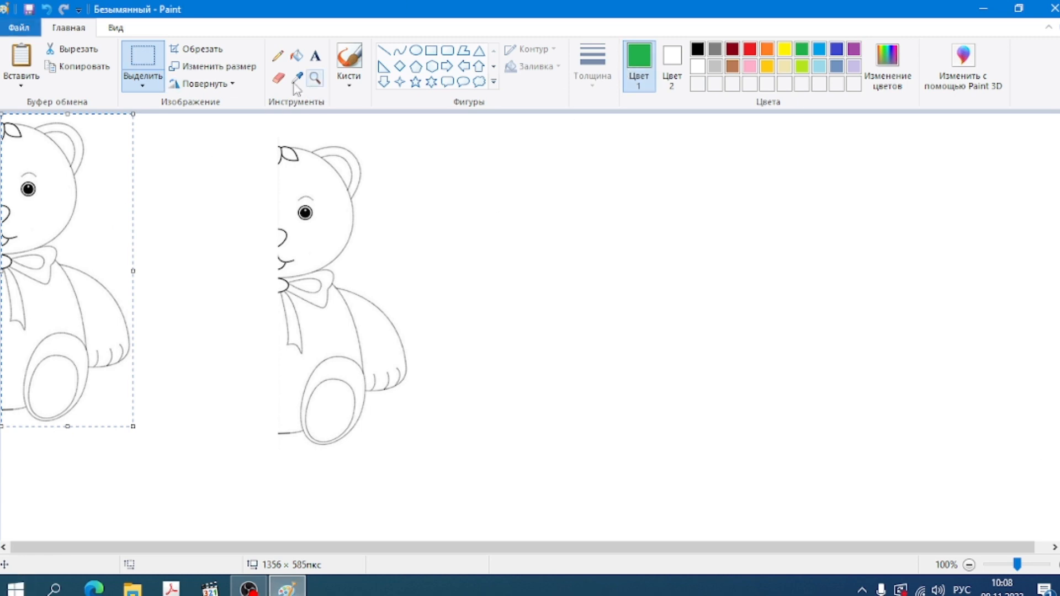
- Flip the pasted half-bear horizontally and align it with the other half to form a complete symmetrical bear
click(234, 84)
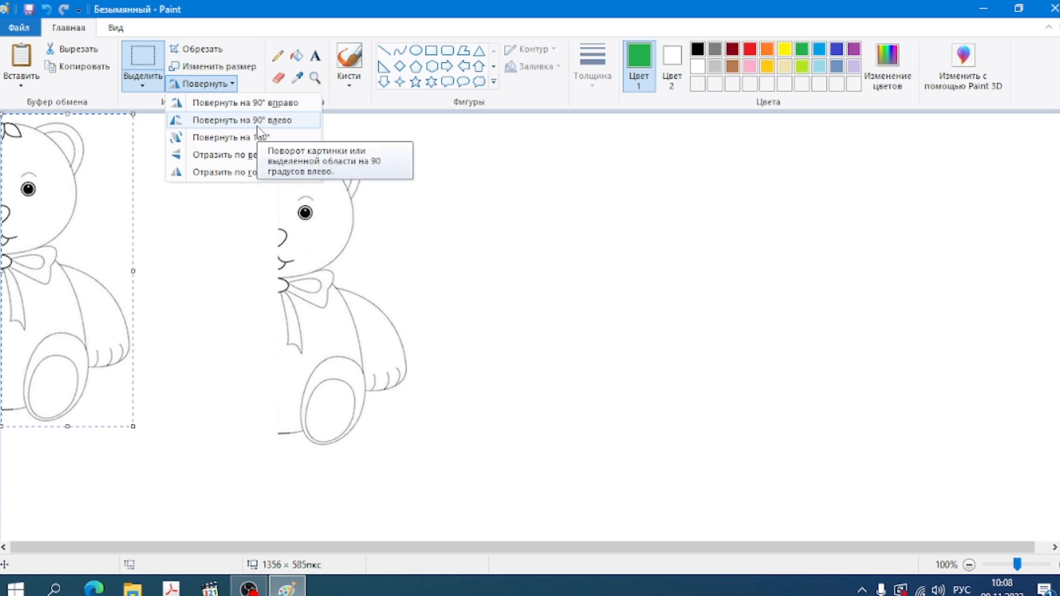
click(259, 174)
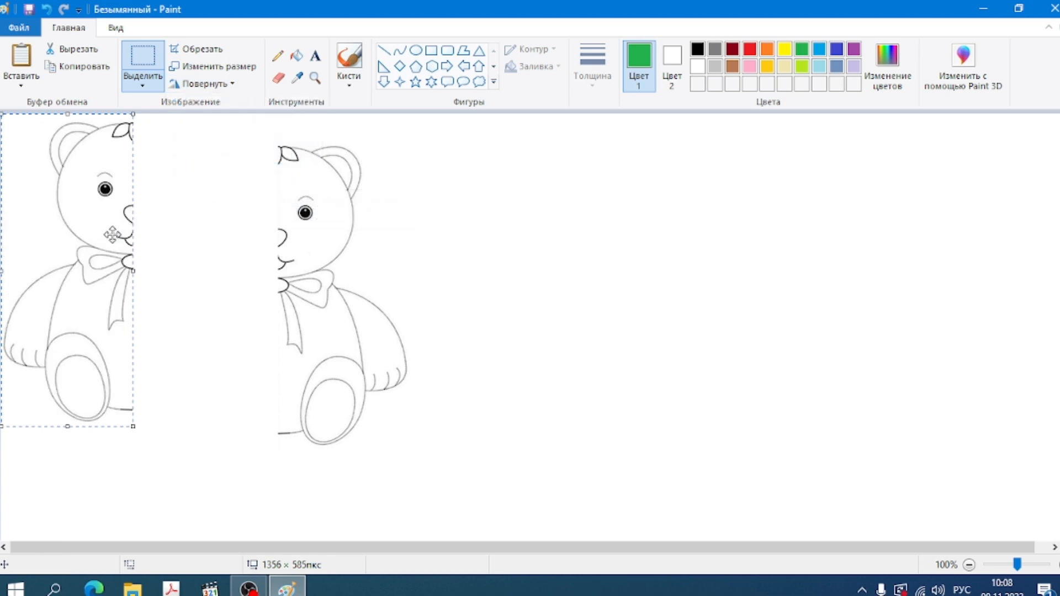
drag(110, 237, 249, 260)
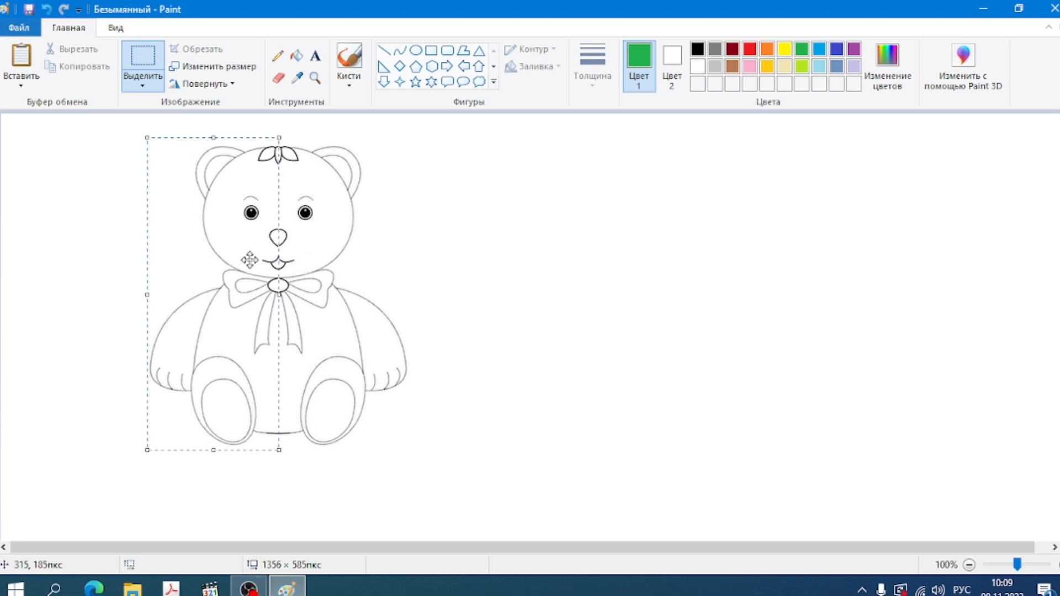
click(541, 195)
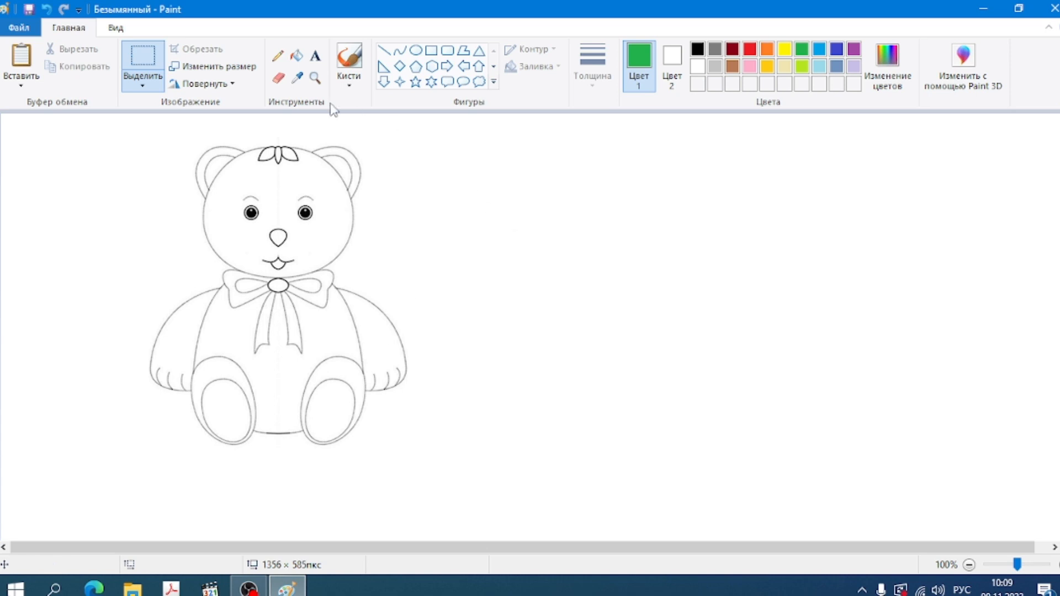
- Add the green caption "Қонжық" below the bear and move it roughly under the middle of the figure
click(315, 55)
click(133, 462)
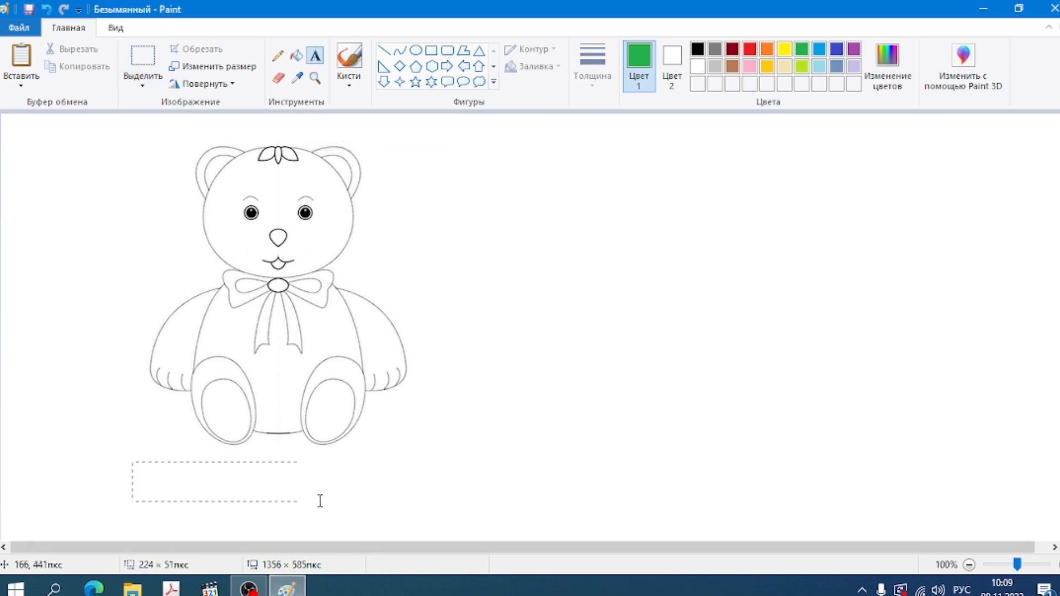
drag(320, 500, 405, 504)
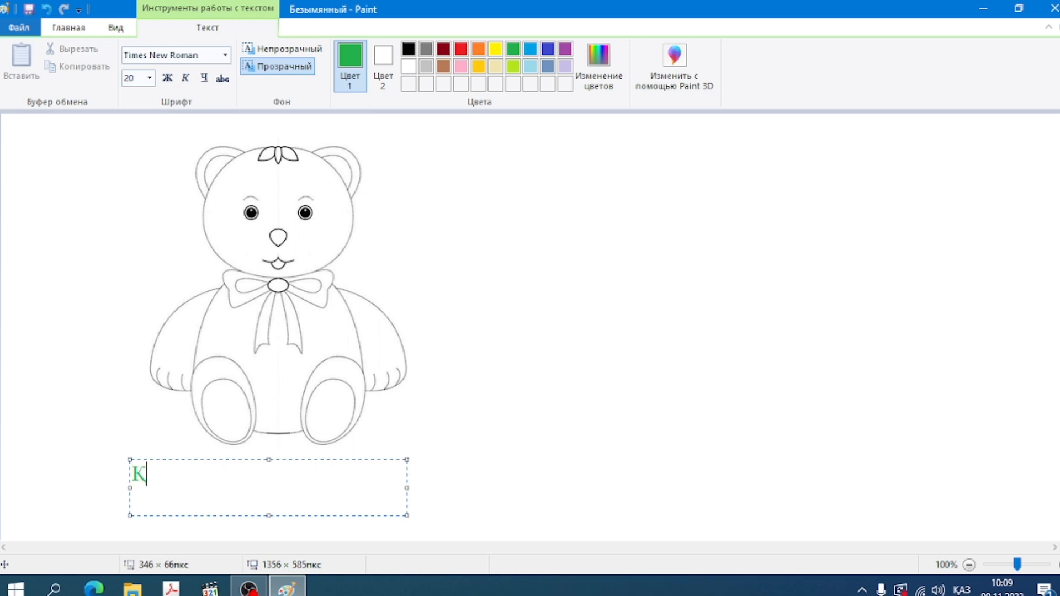
text(Қонжык)
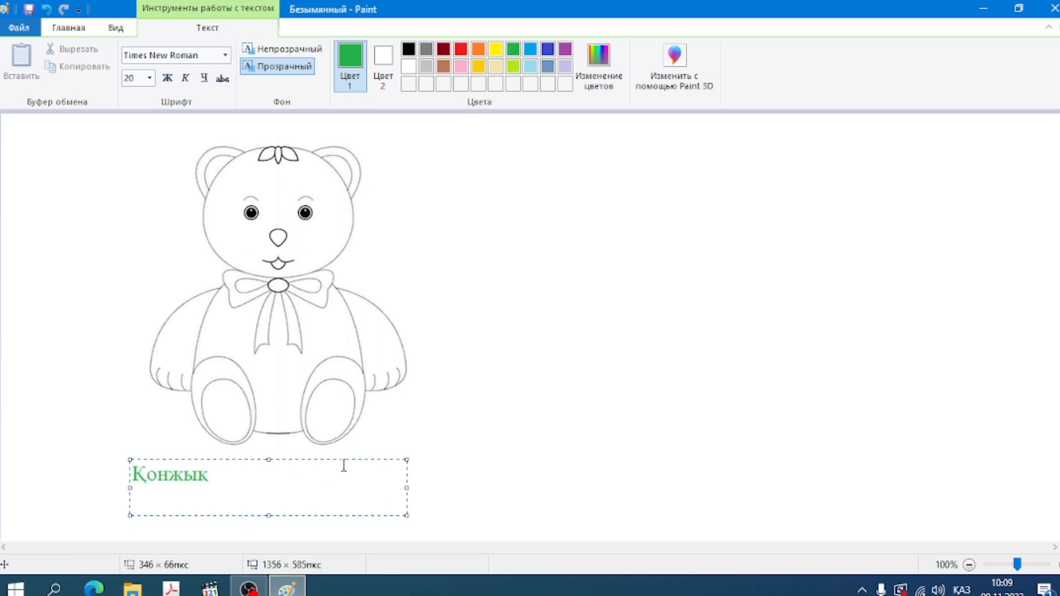
drag(383, 456, 485, 462)
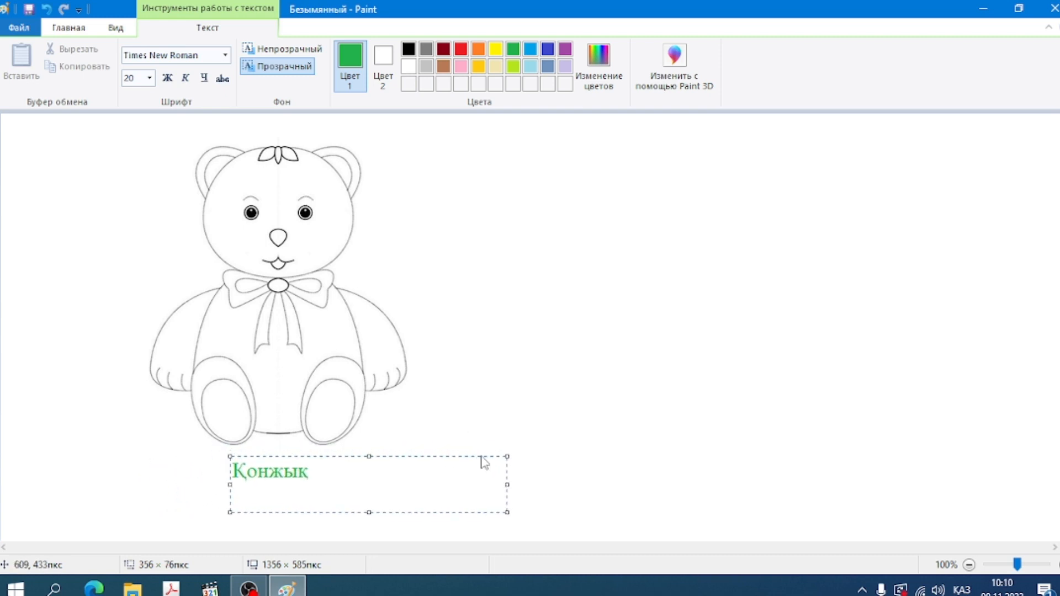
click(483, 410)
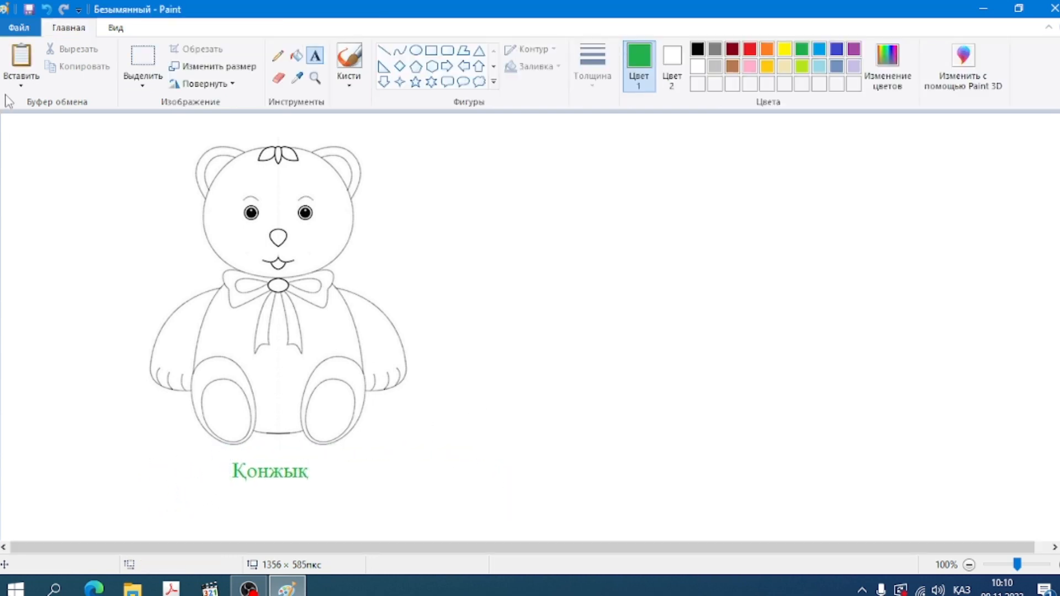
- Open the print settings for the bear picture and close them without printing
click(31, 32)
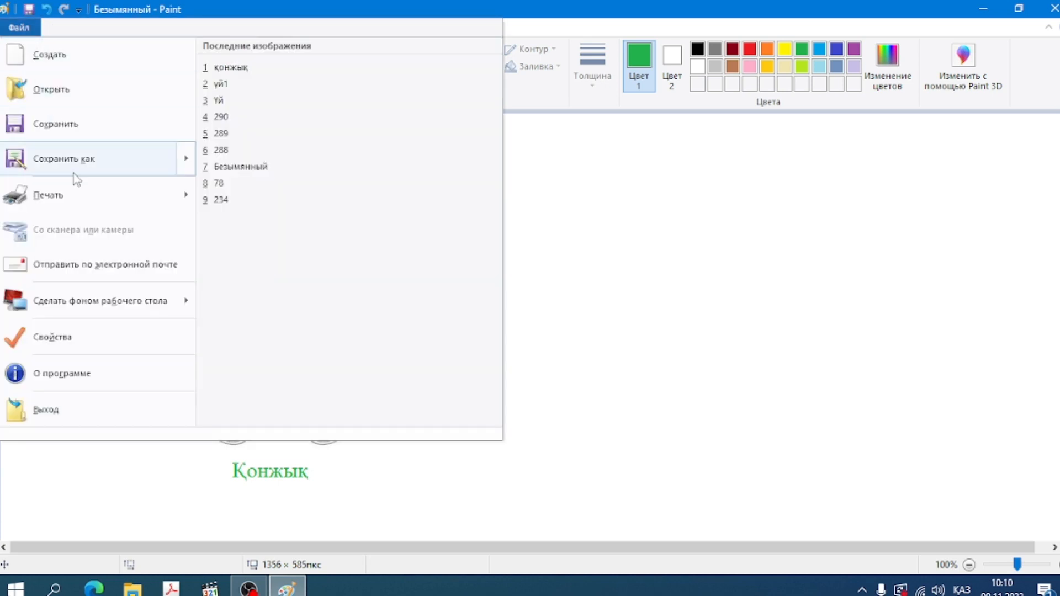
click(74, 199)
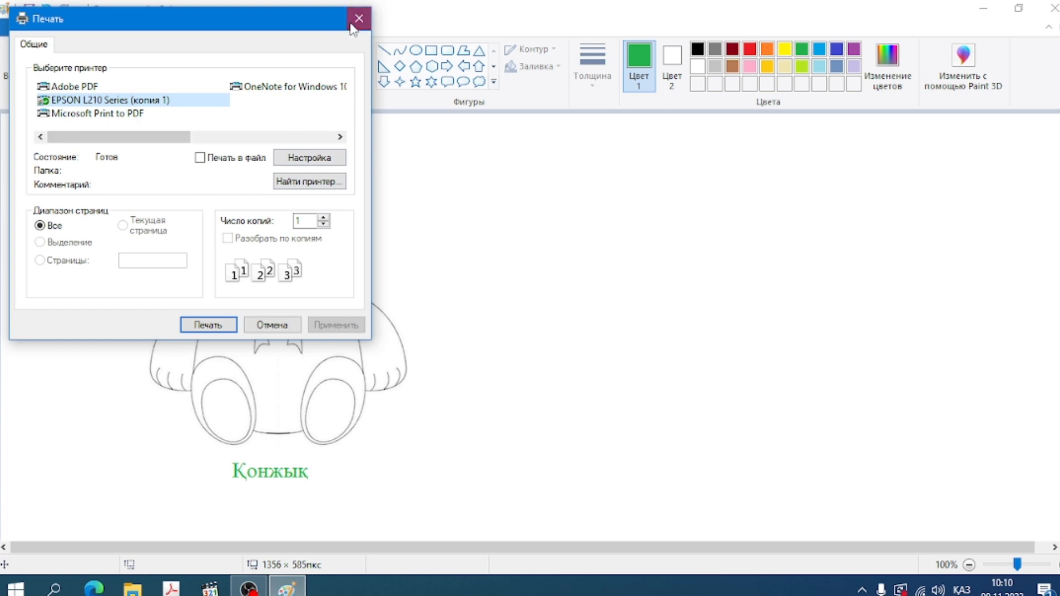
click(358, 19)
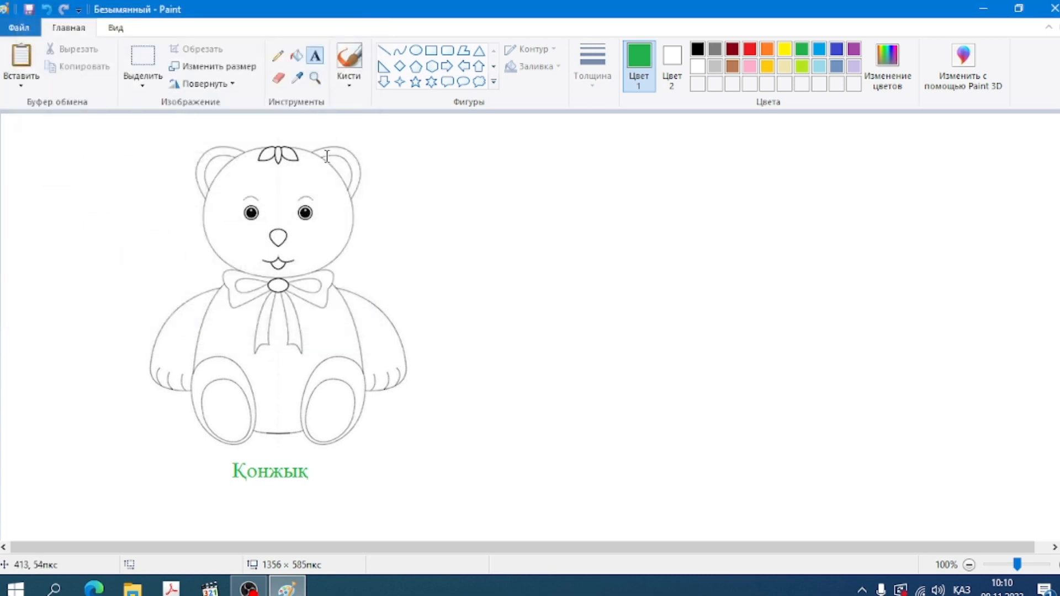